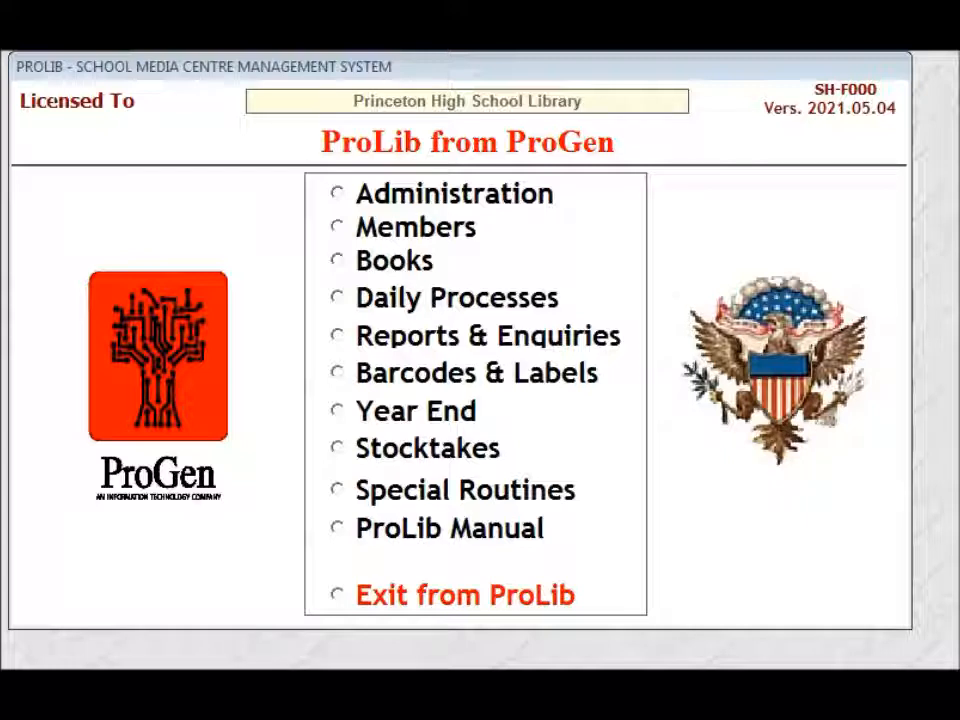
- Open the System Defaults under Administration and save through the Library Master pages to reach page 3
left_click(338, 196)
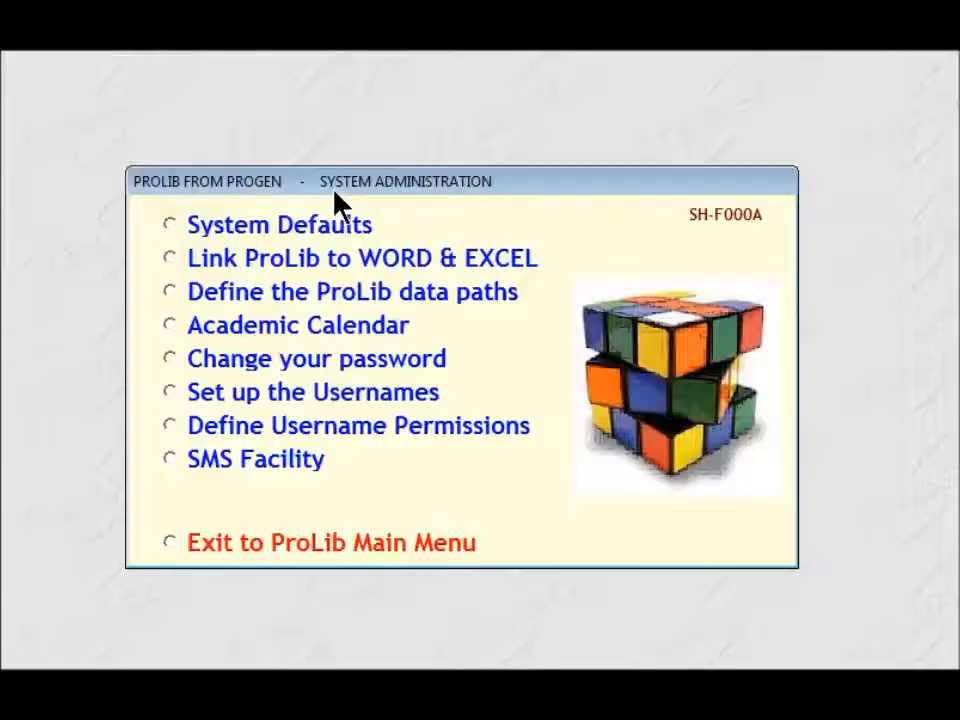
left_click(168, 228)
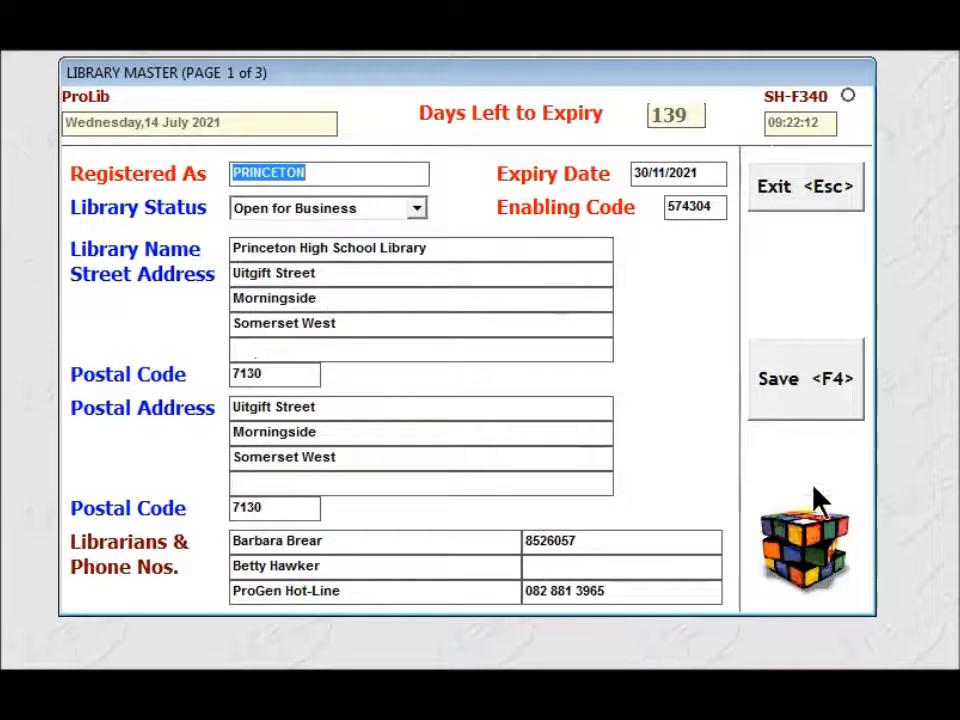
left_click(801, 388)
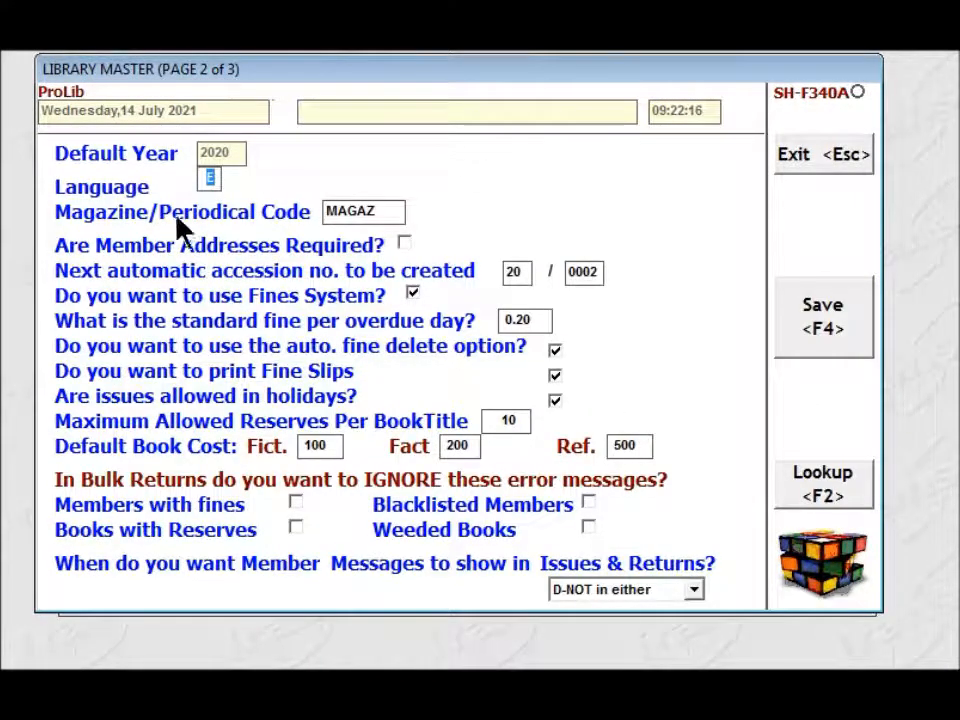
left_click(823, 320)
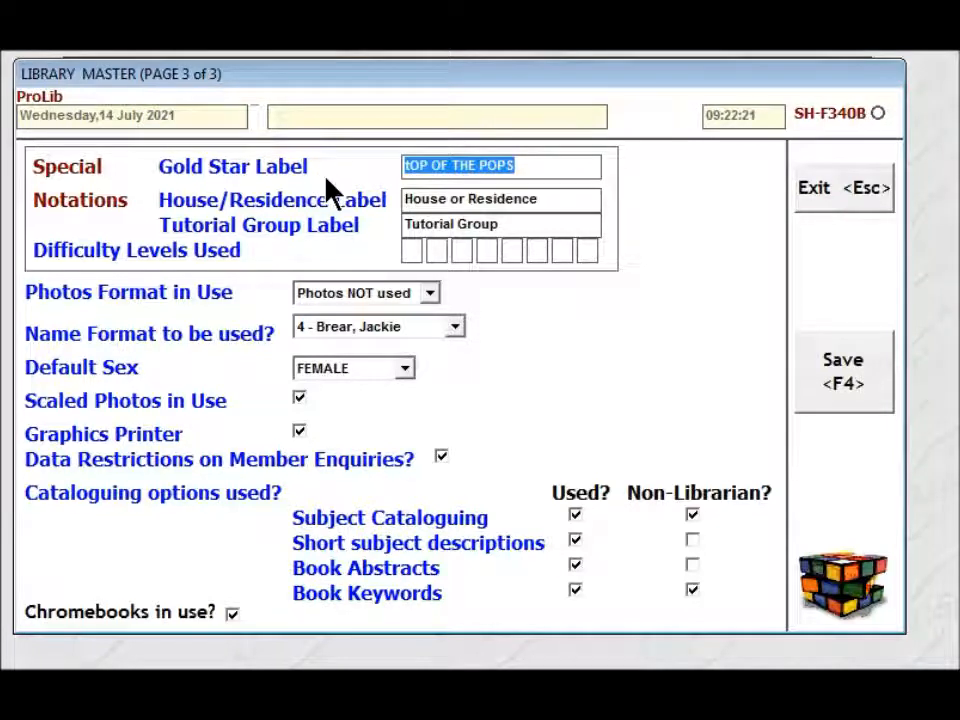
- Set the Gold Star Label to "BEST READ"
left_click(519, 168)
left_click_drag(519, 168, 394, 172)
type("BEST")
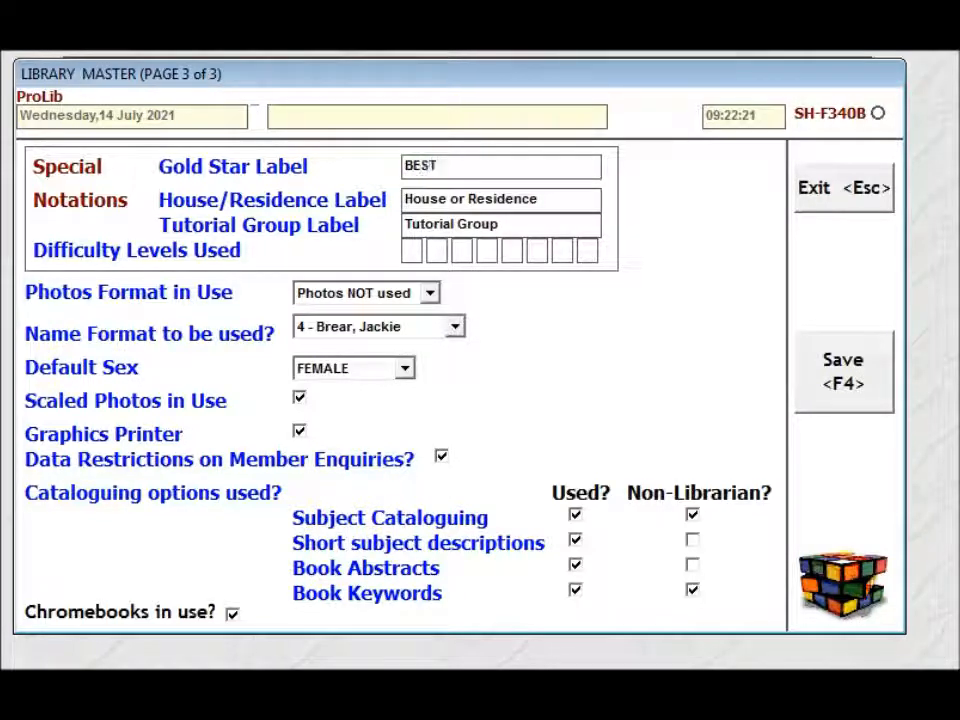
type(" READ")
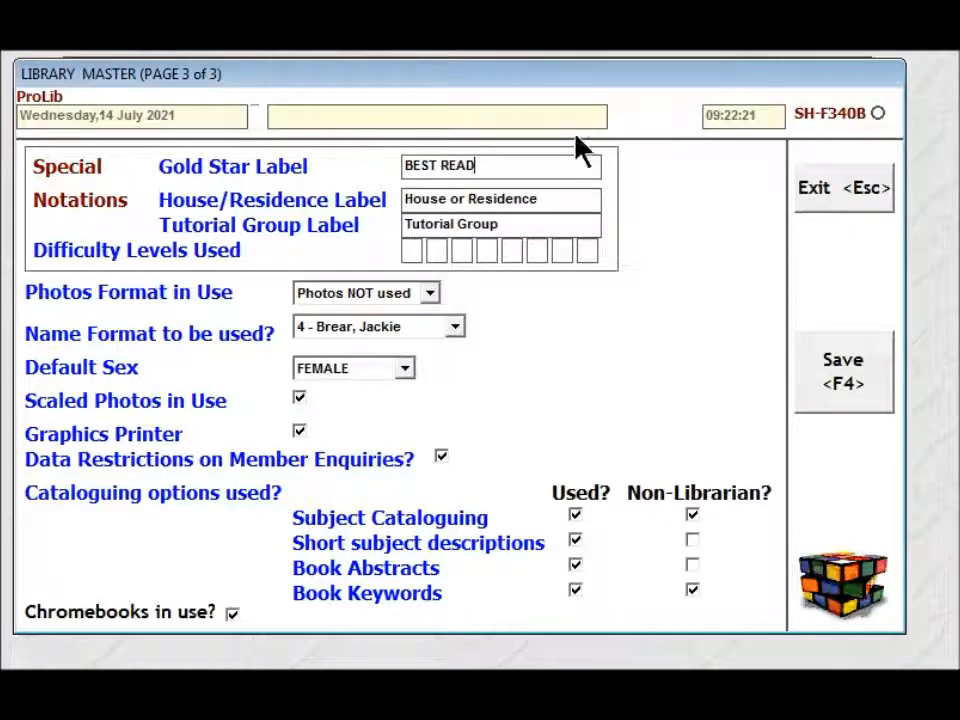
key("Tab")
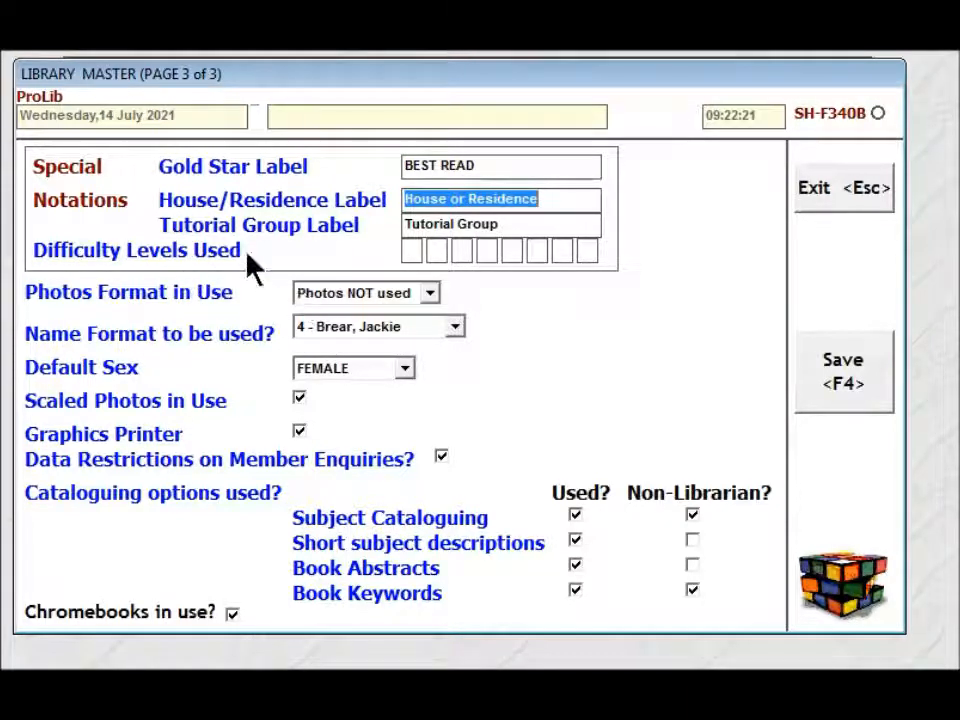
- Enter A, B and C as the difficulty levels used and set the photos format to Photos NOT used
left_click(416, 251)
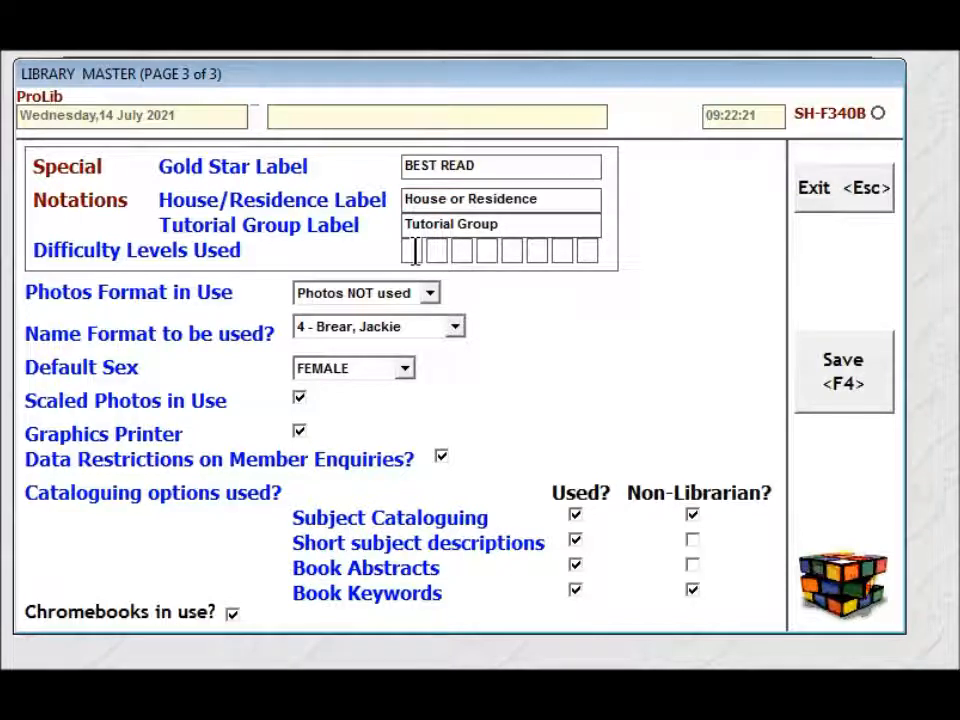
type("AB")
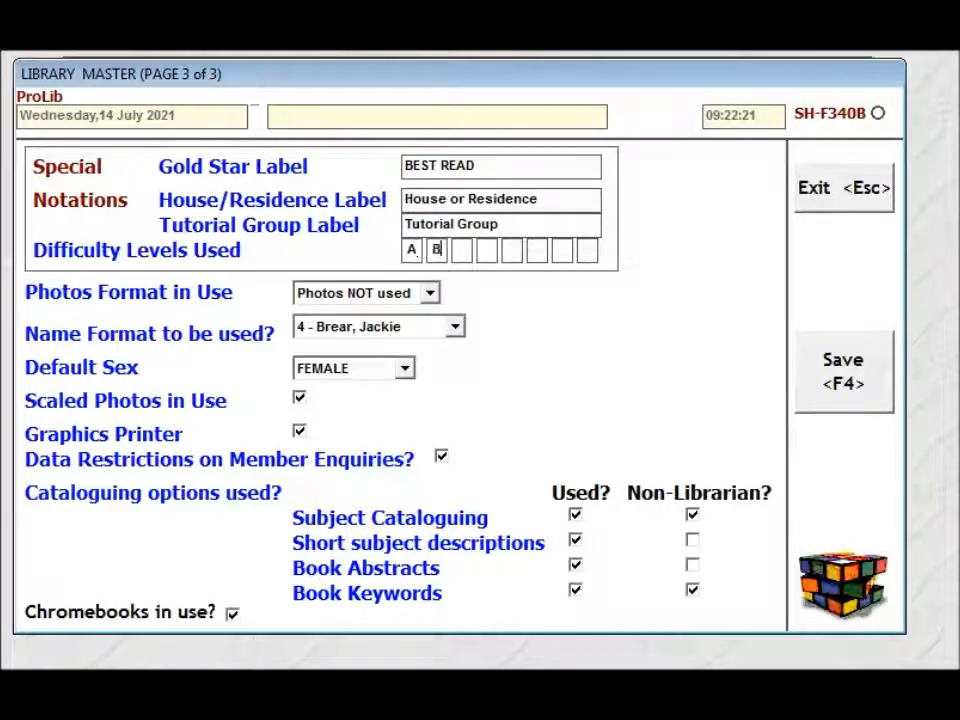
type("C")
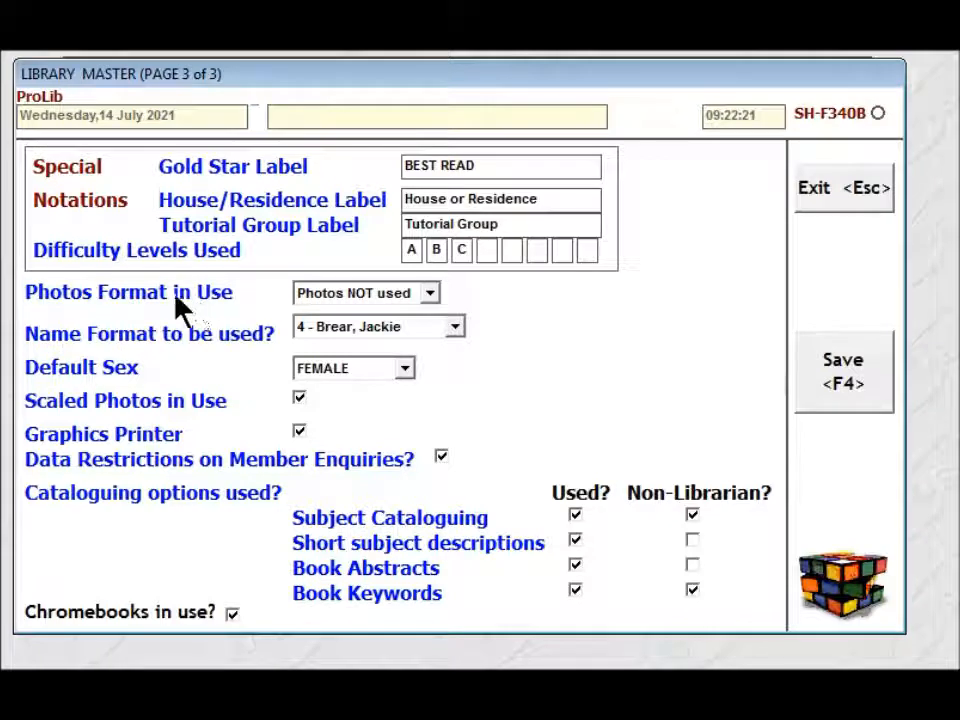
left_click(430, 292)
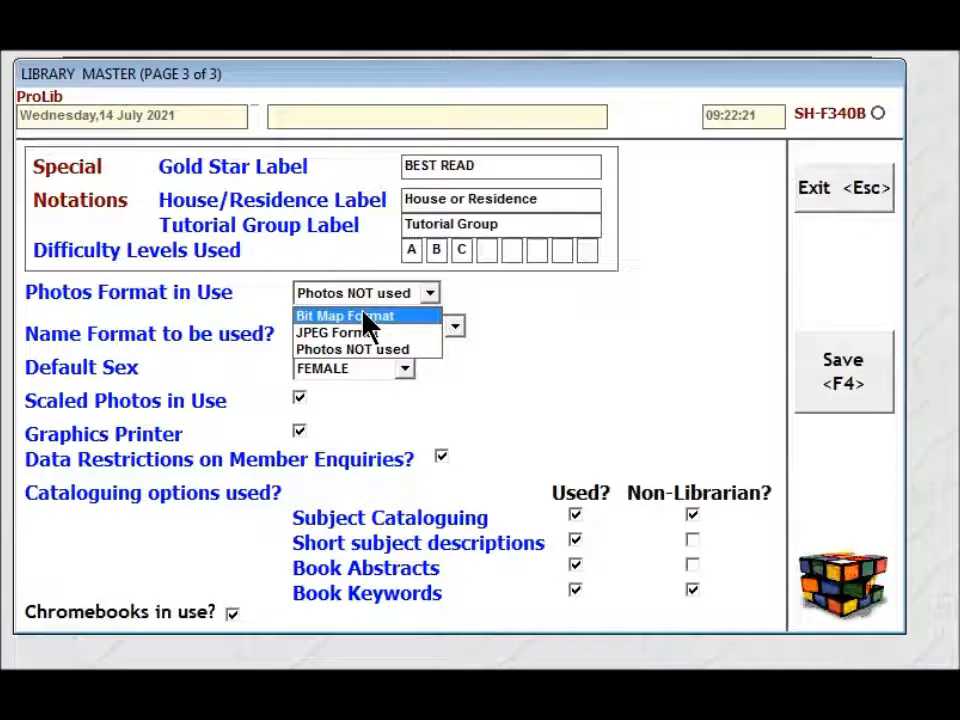
left_click(318, 352)
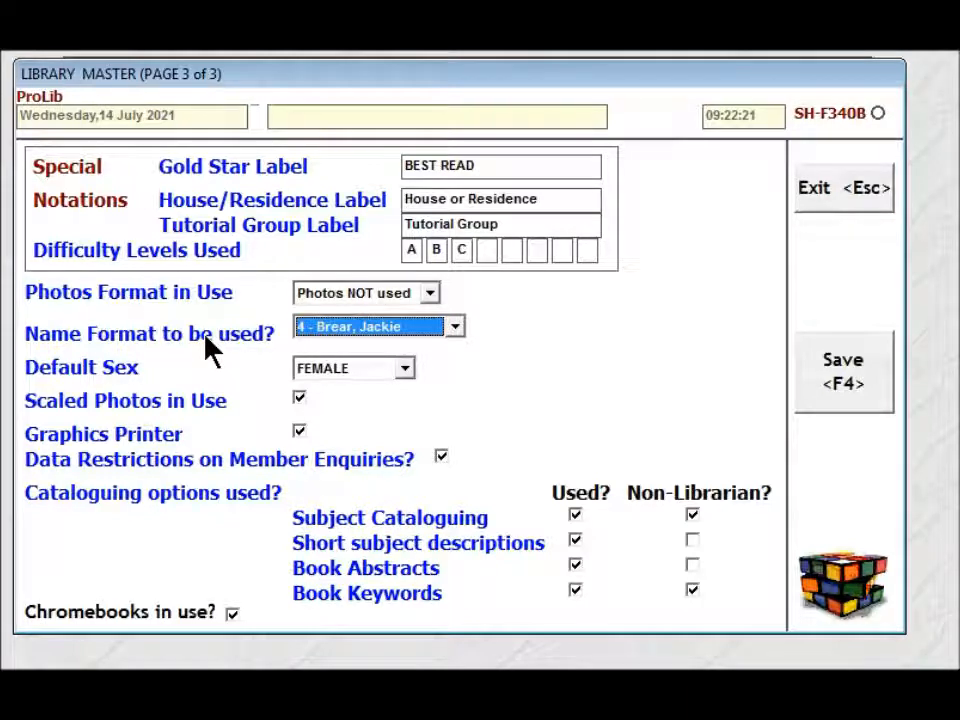
- Browse all the available name formats and choose format 4, the surname followed by a comma and the first name
left_click(455, 330)
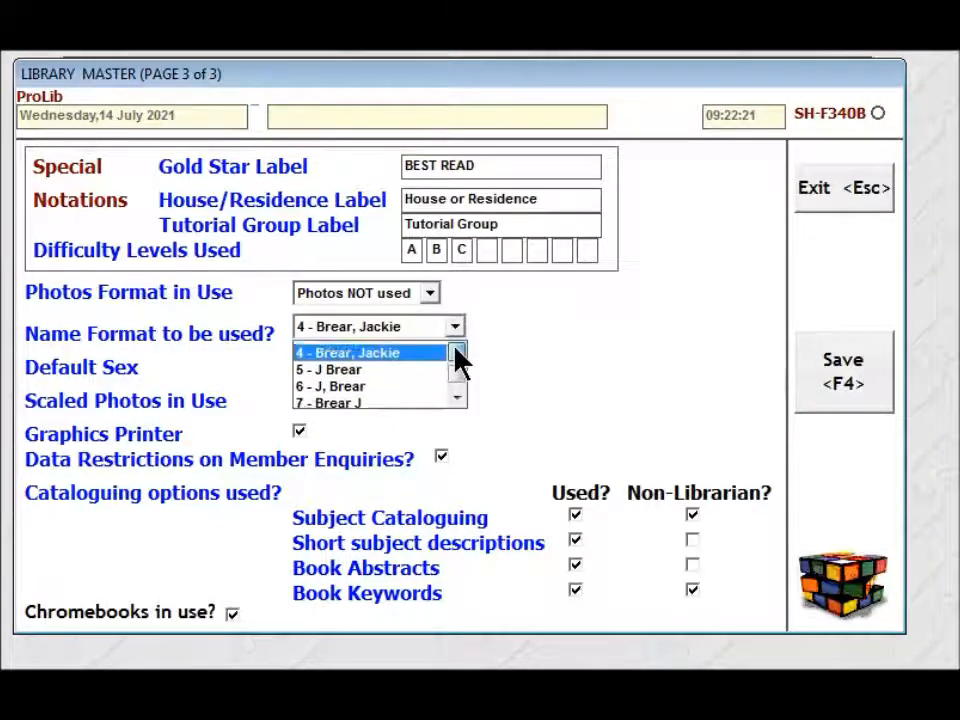
left_click(456, 352)
left_click(456, 352)
left_click(456, 352)
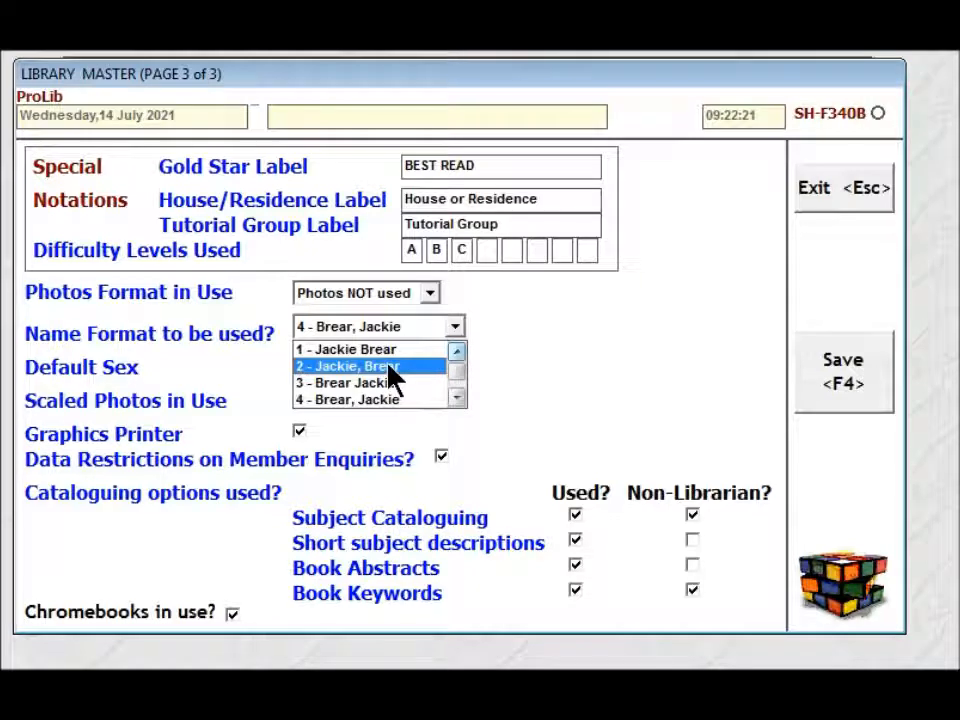
left_click(459, 396)
left_click(459, 396)
left_click(459, 396)
left_click(459, 396)
left_click(459, 396)
left_click(459, 396)
left_click(459, 396)
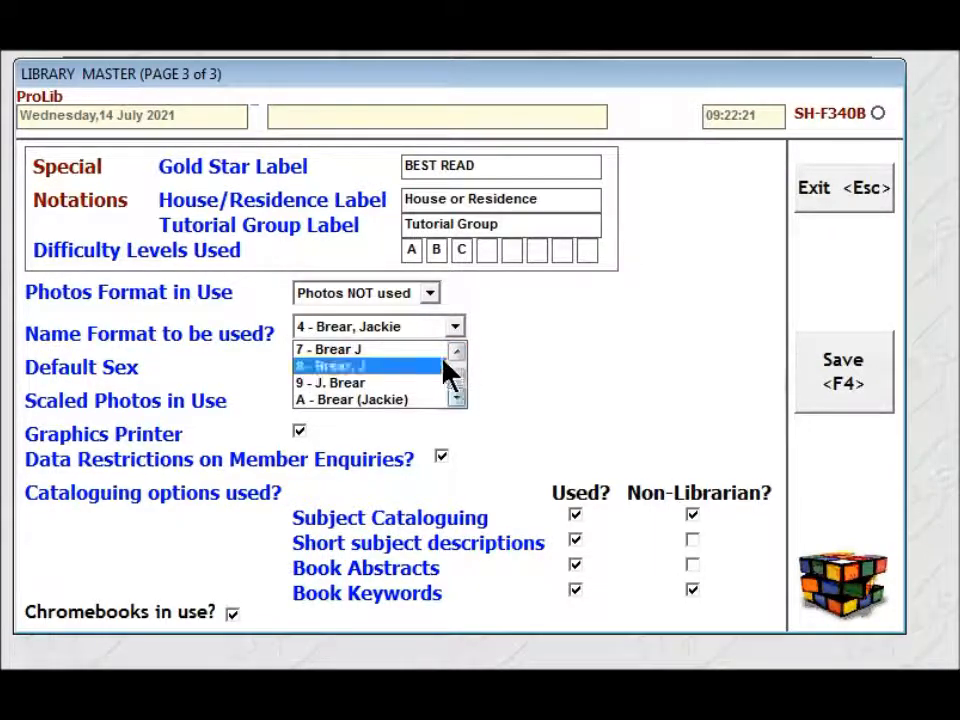
left_click_drag(448, 379, 448, 369)
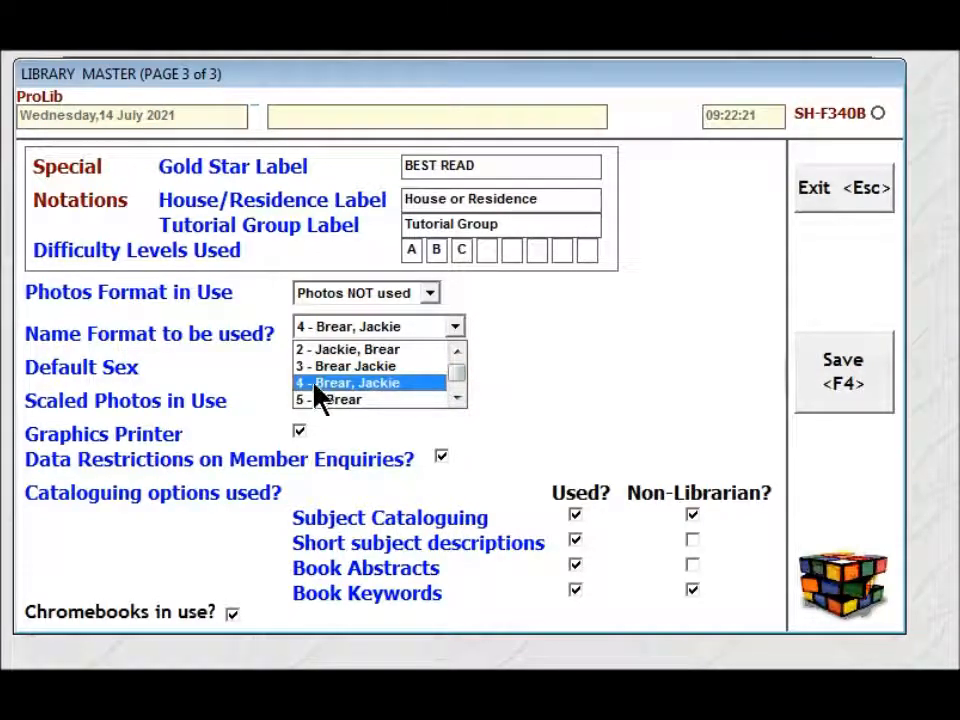
left_click(372, 393)
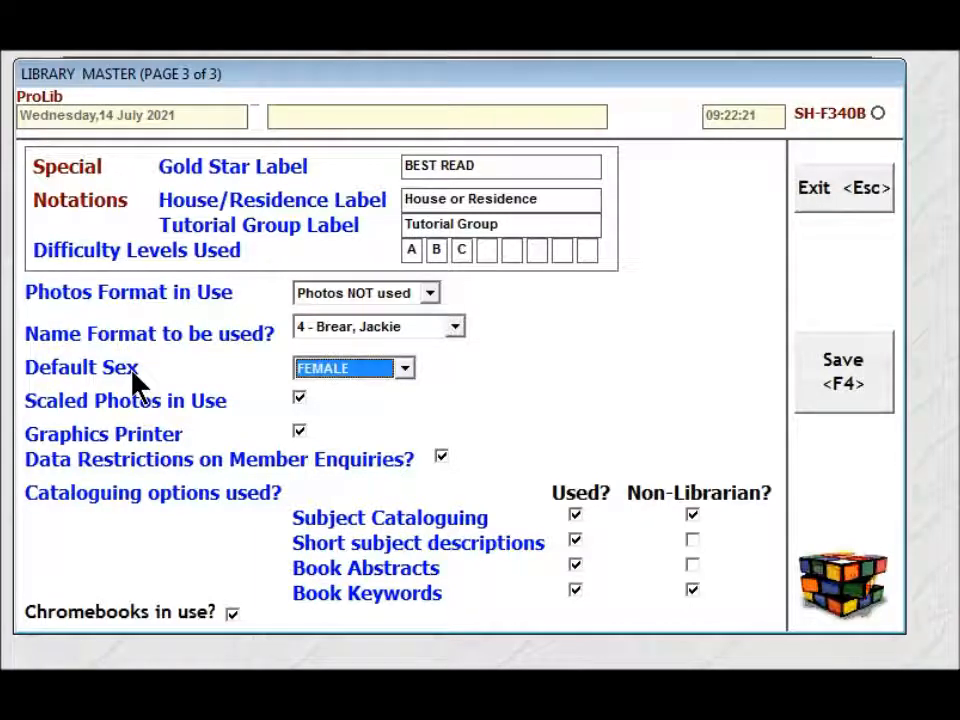
- Switch the default sex to MALE and back to FEMALE, and toggle the data restrictions on member enquiries off and on
left_click(404, 368)
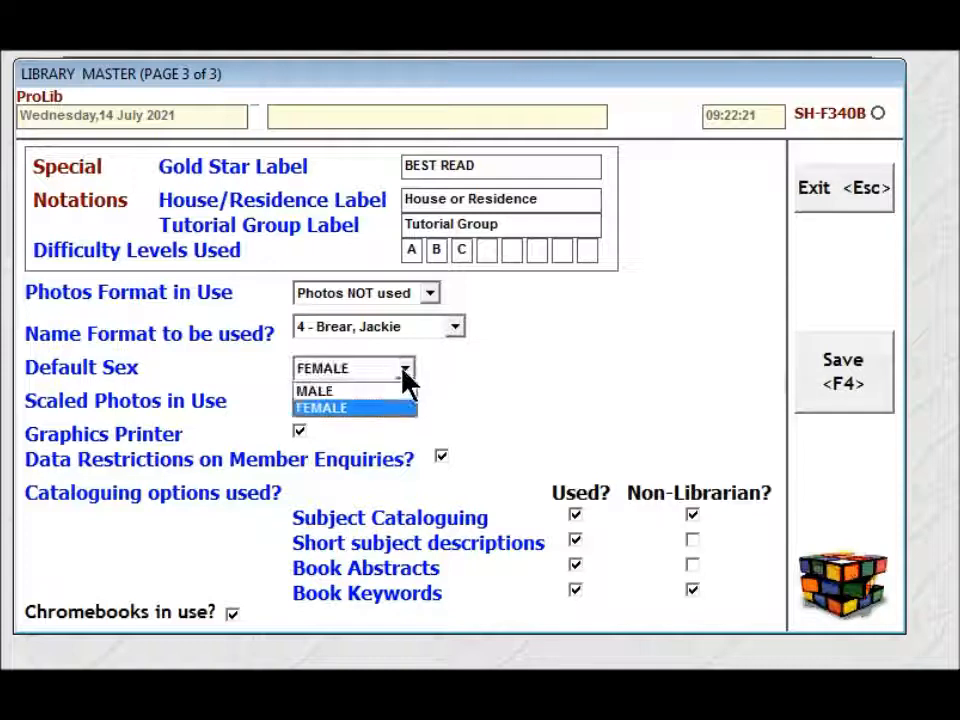
left_click(357, 388)
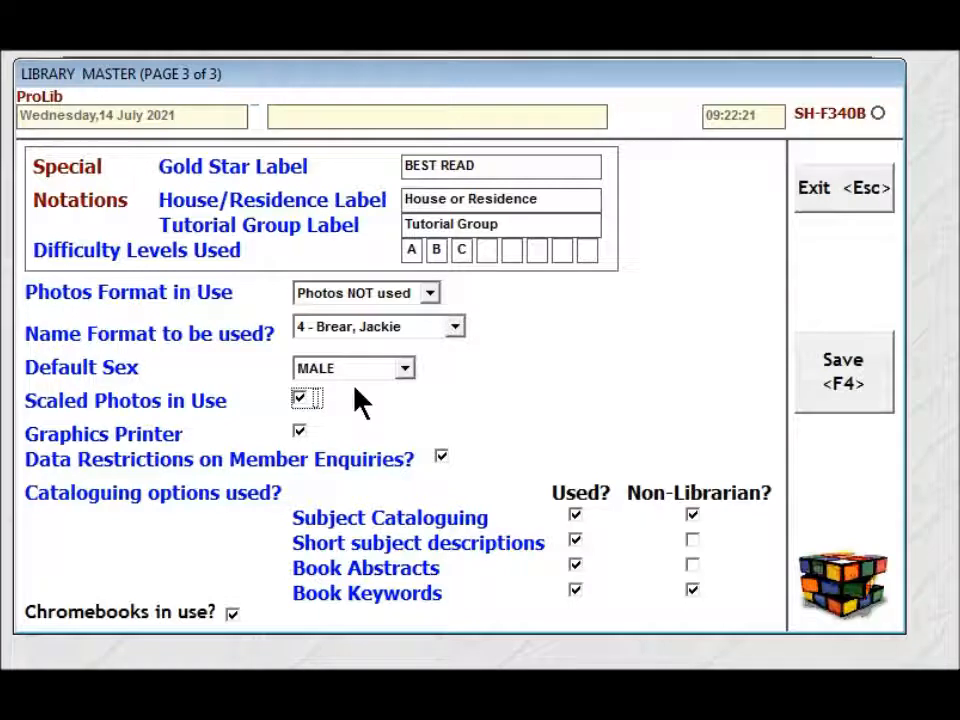
left_click(406, 368)
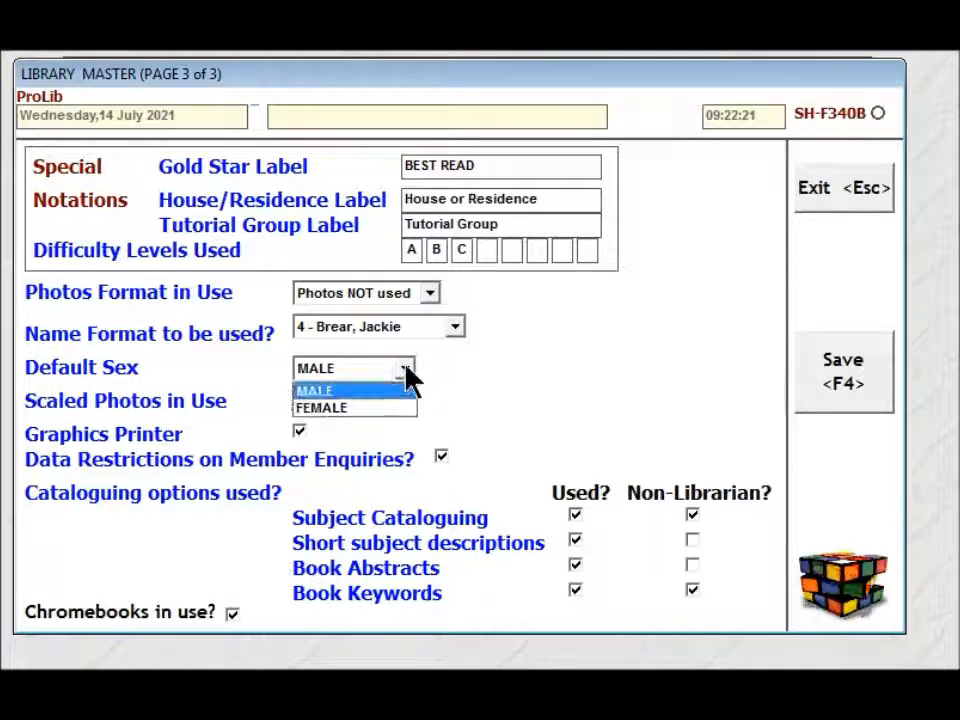
left_click(357, 408)
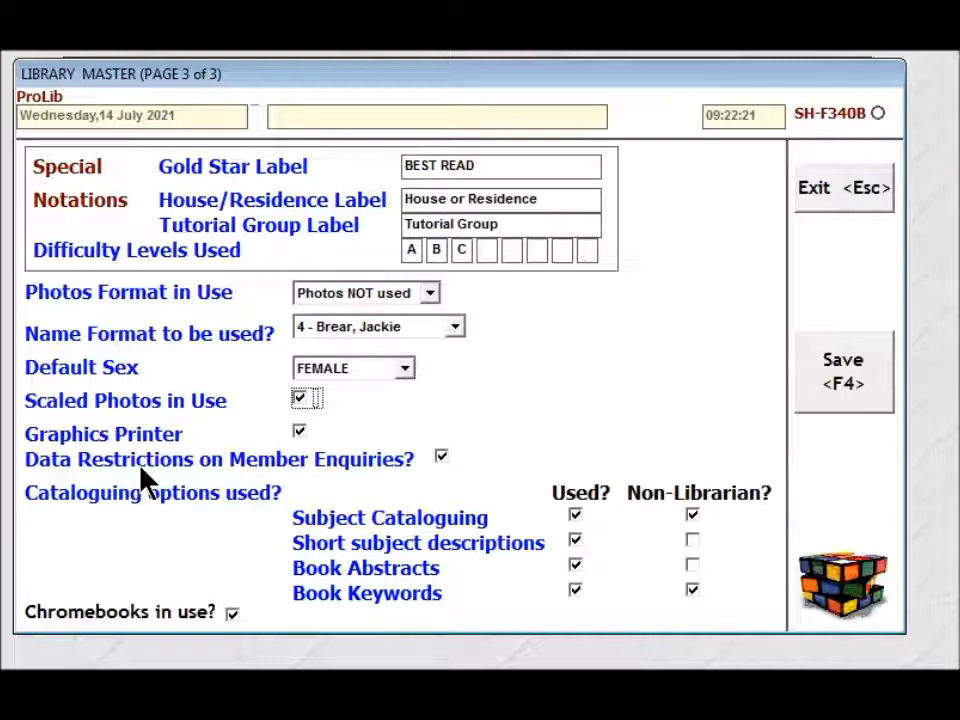
left_click(439, 455)
left_click(446, 464)
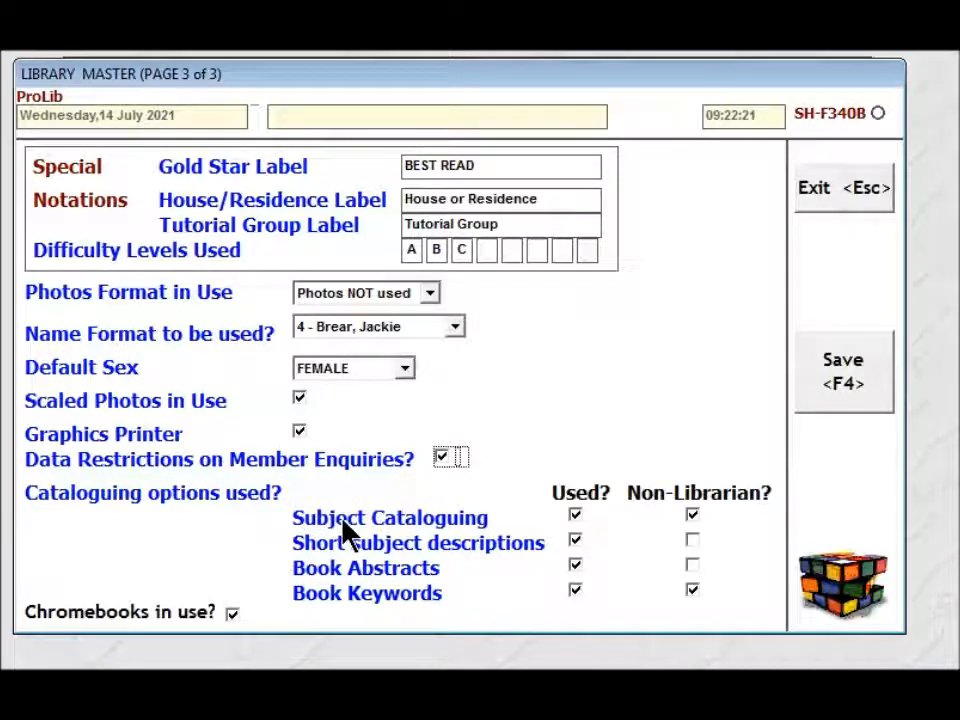
- Turn the Used option off and on again for Short subject descriptions, Book Abstracts and Book Keywords, and save the page
left_click(574, 546)
left_click(576, 590)
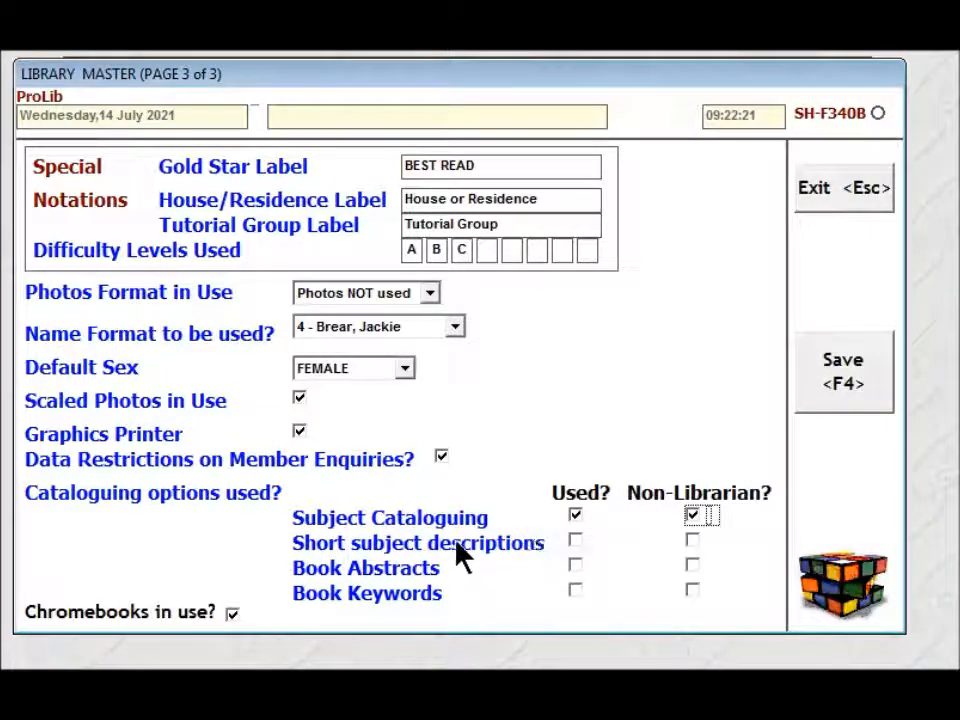
left_click(575, 540)
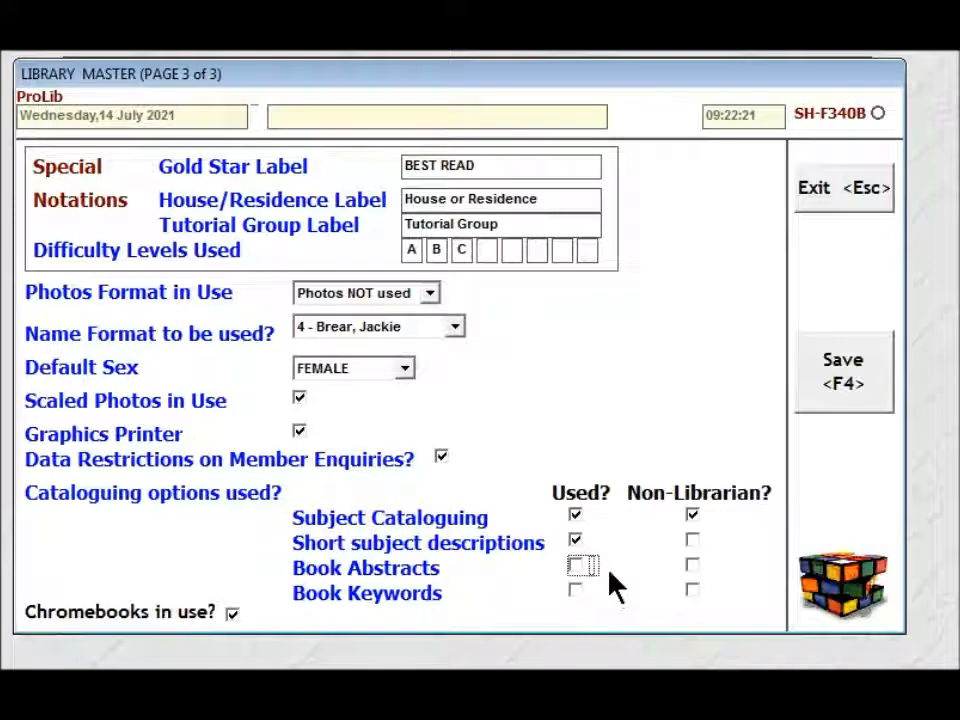
left_click(574, 566)
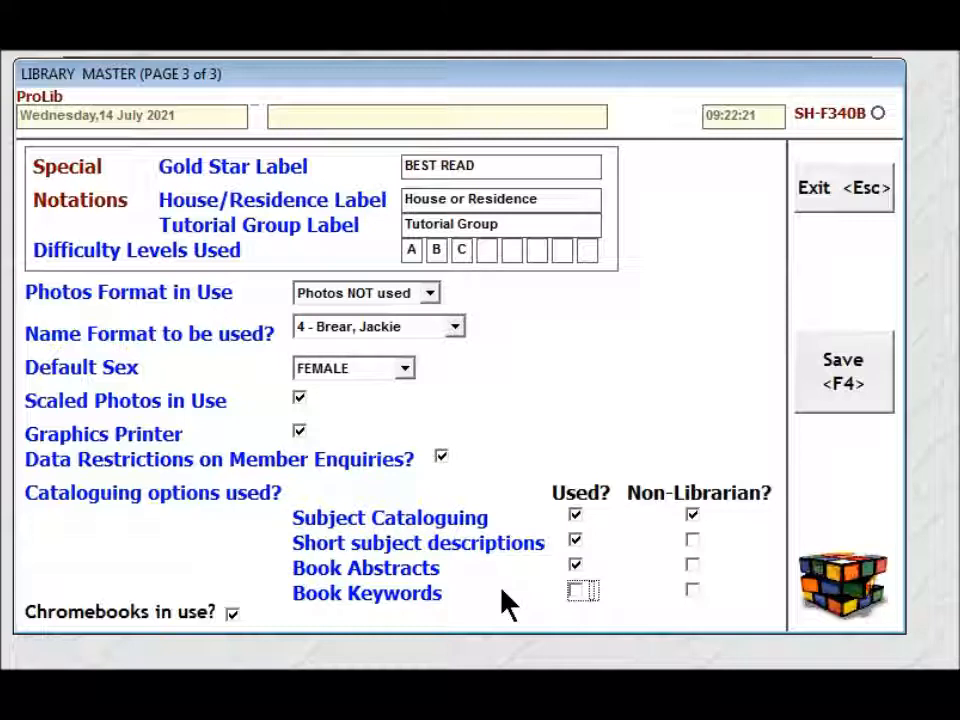
left_click(575, 589)
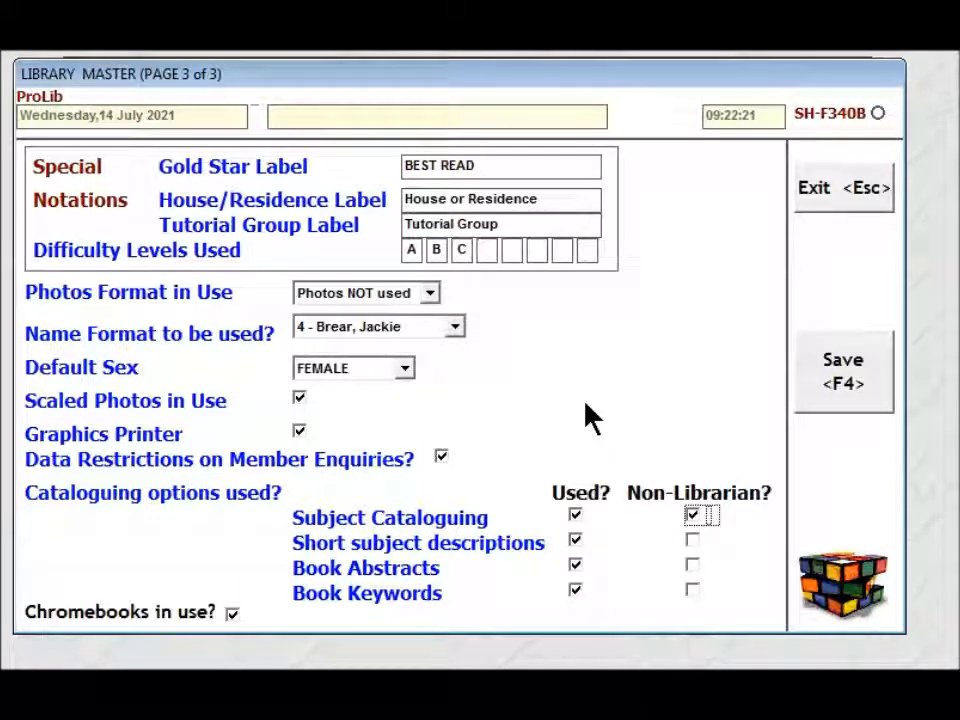
left_click(842, 372)
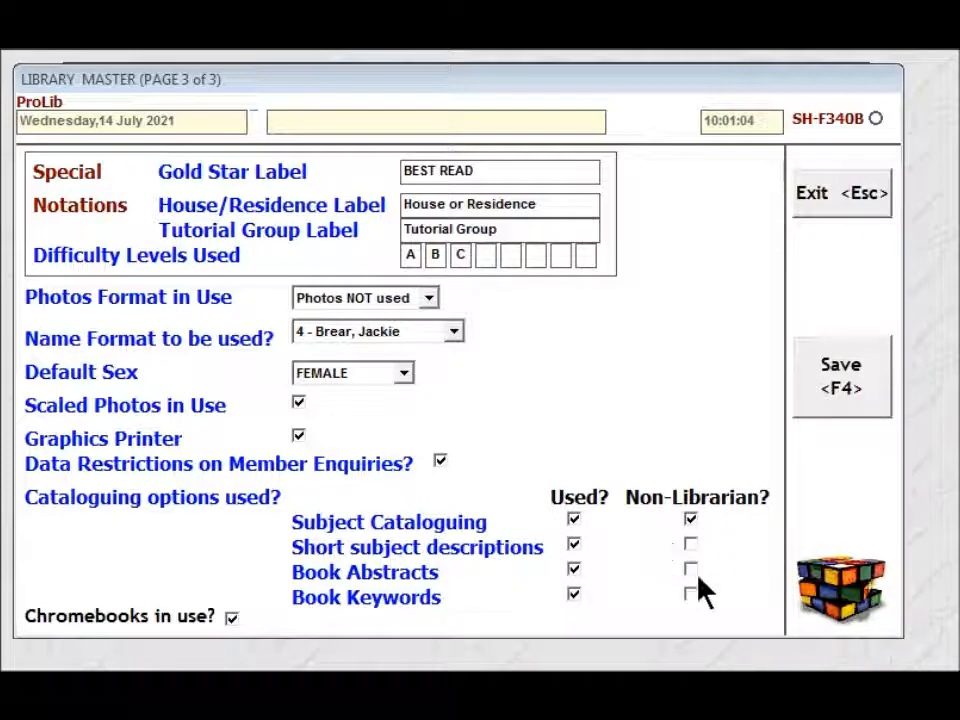
- Disable the Non-Librarian option for Subject Cataloguing and enable it for Short subject descriptions and Book Keywords
left_click(757, 624)
left_click(693, 519)
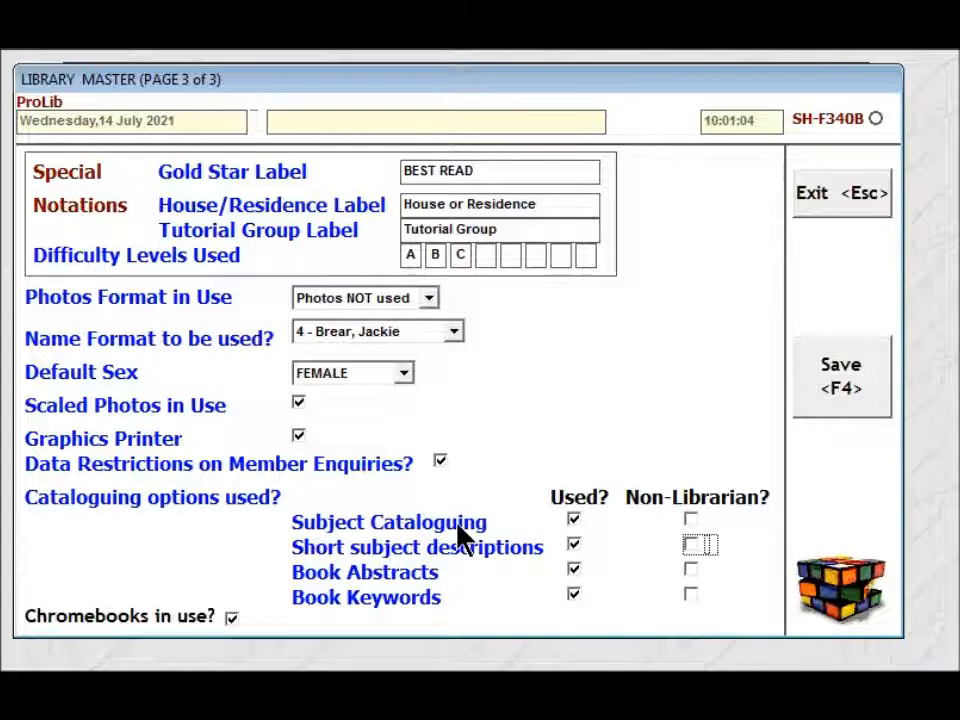
left_click(691, 546)
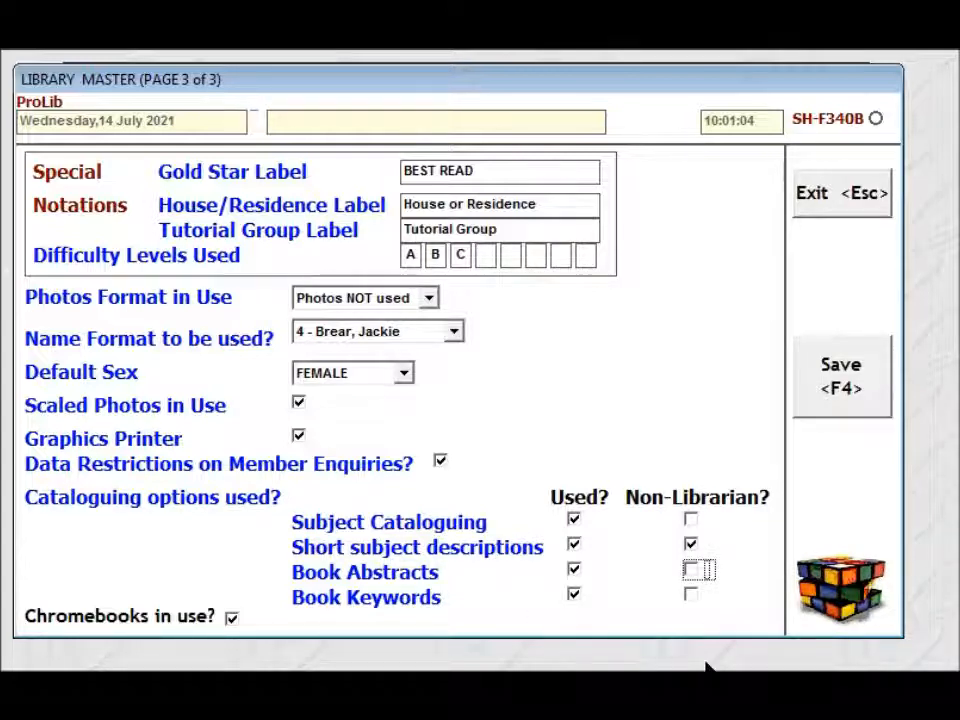
left_click(691, 596)
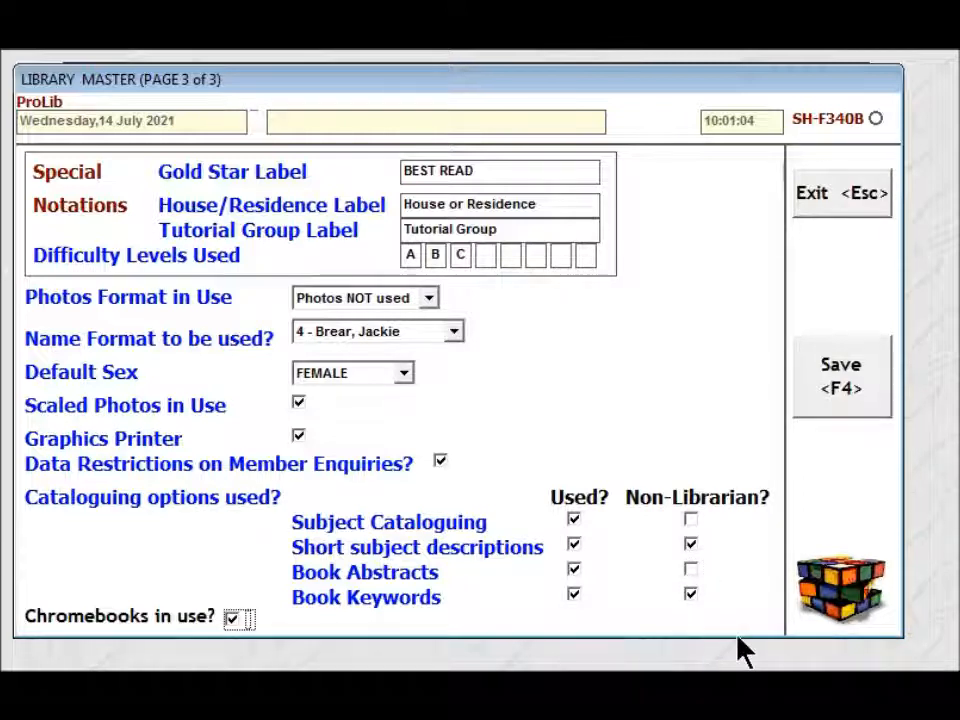